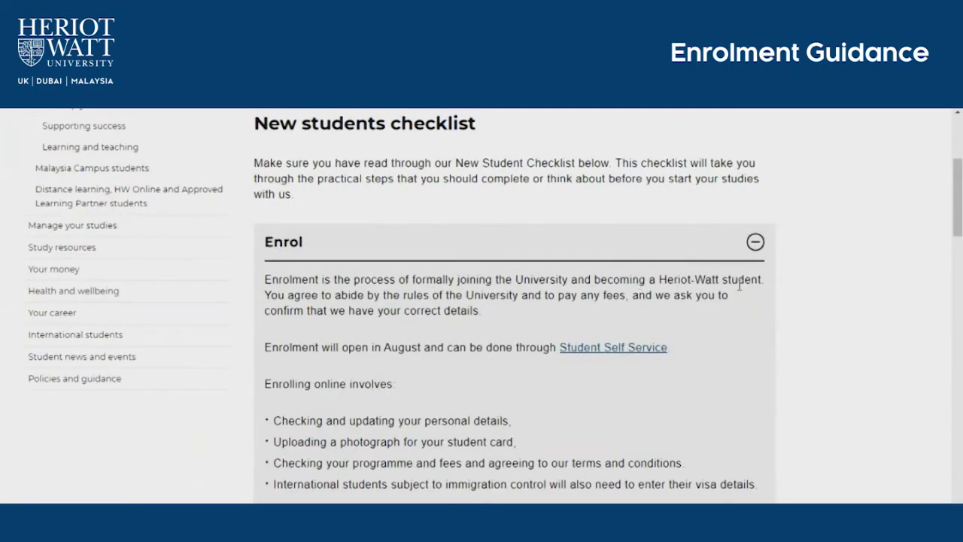
# Step: Read the Enrol guidance and follow the Student Self Service link to the secure login page
pyautogui.scroll(-2, 739, 286)
pyautogui.moveTo(369, 228); pyautogui.dragTo(537, 229)
pyautogui.click(539, 229)
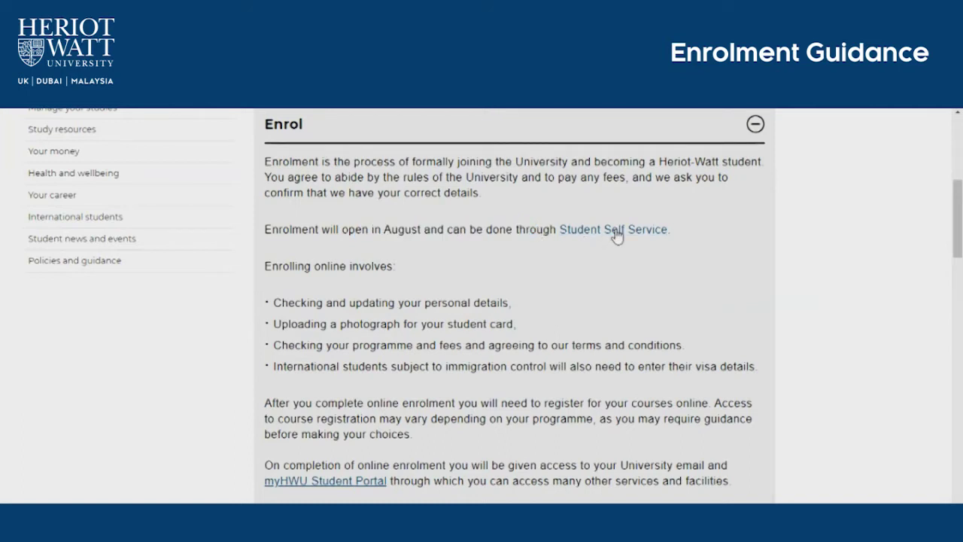
pyautogui.click(616, 230)
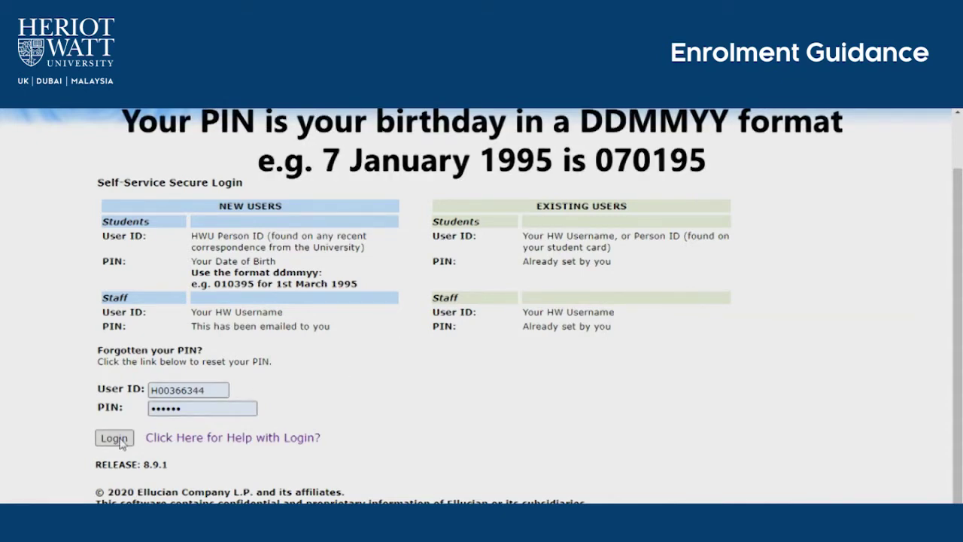
# Step: Log in and start enrolment for the 2020-2021 Dubai Year/Stage 1 programme
pyautogui.press('Return')
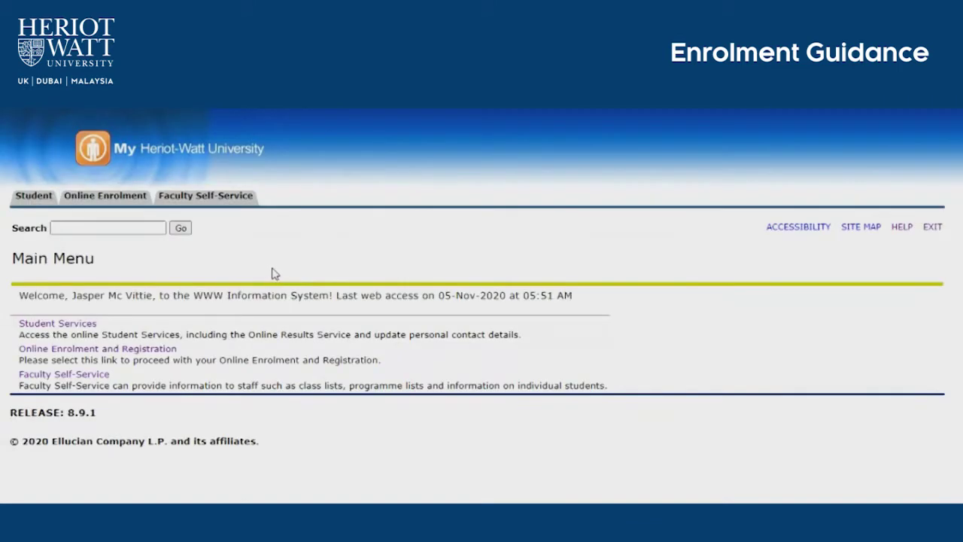
pyautogui.click(94, 352)
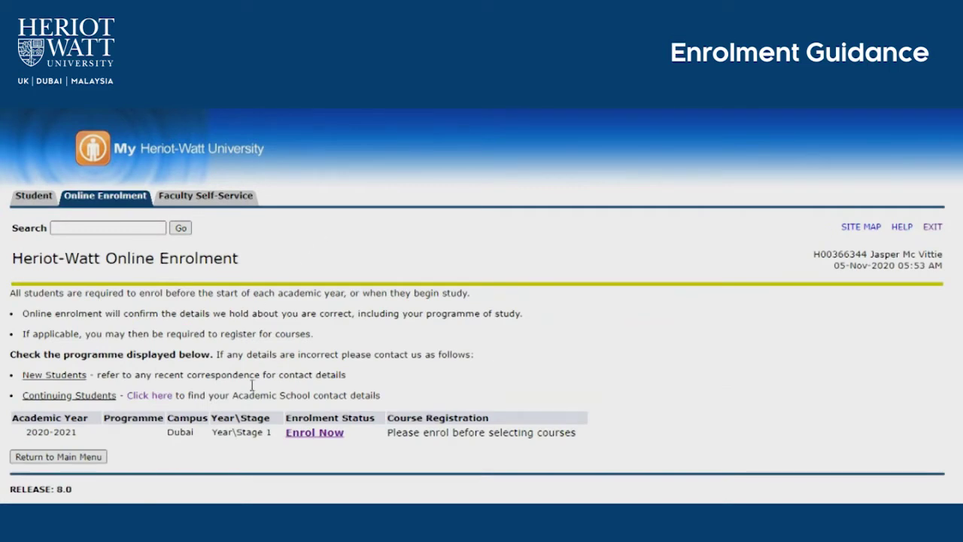
pyautogui.moveTo(35, 429); pyautogui.dragTo(441, 454)
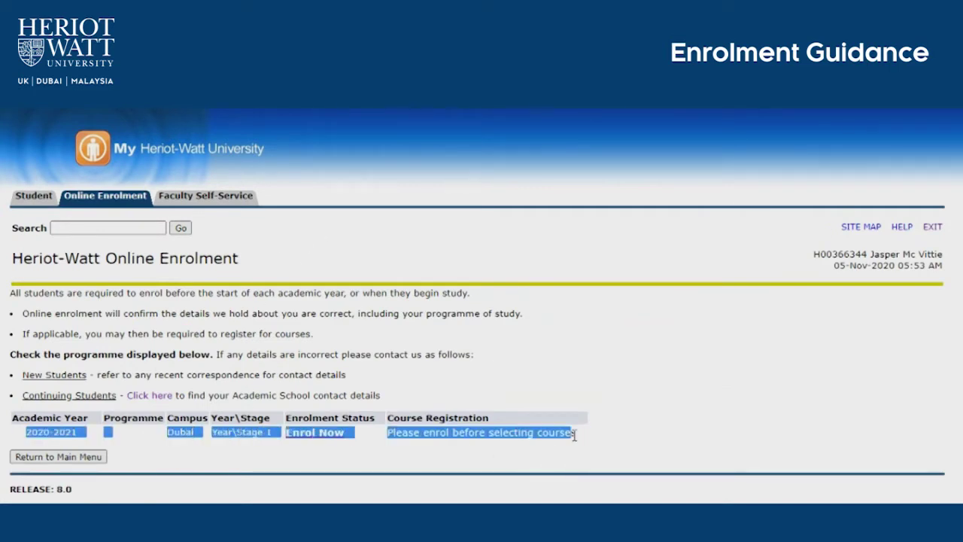
pyautogui.click(454, 432)
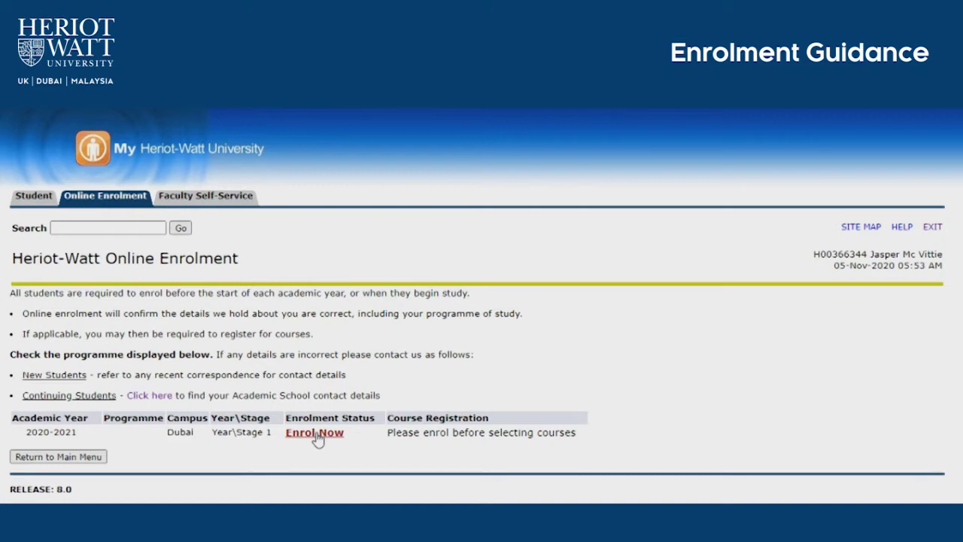
pyautogui.click(314, 434)
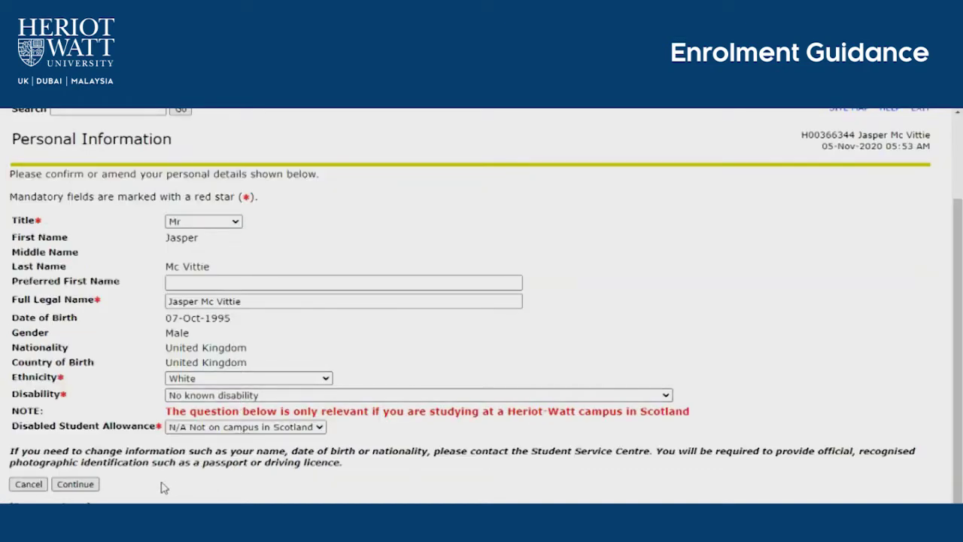
# Step: Confirm the personal information and begin editing the empty home address
pyautogui.click(89, 488)
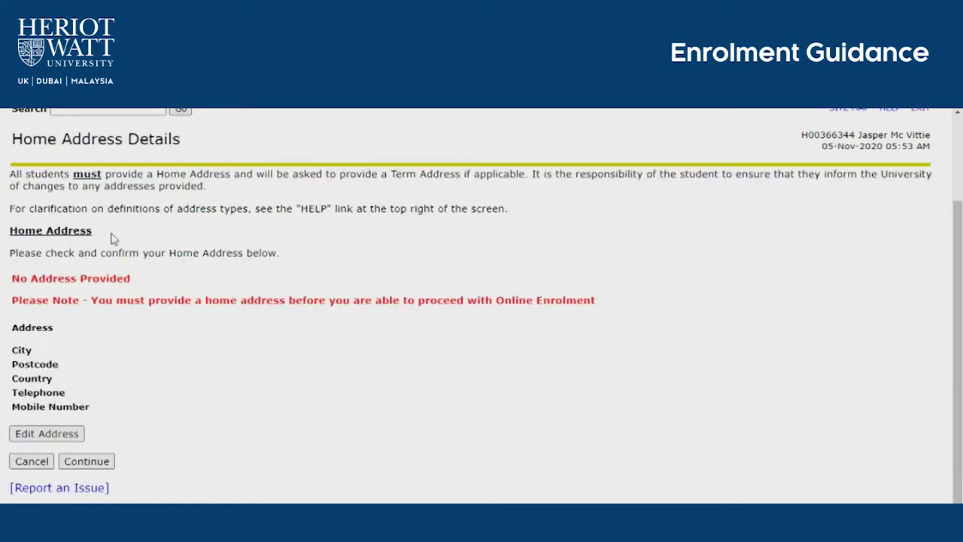
pyautogui.click(46, 434)
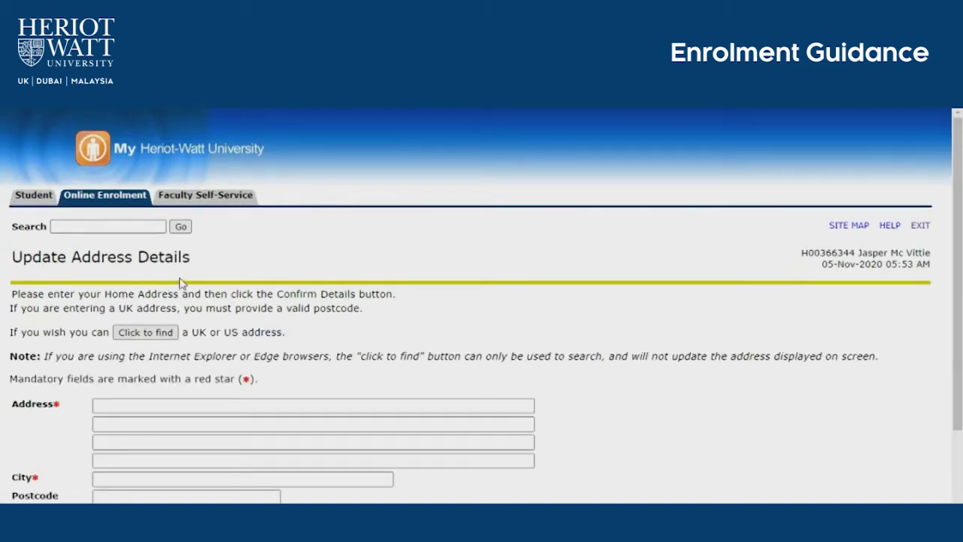
# Step: Enter the home address lines and the city Dubai
pyautogui.scroll(-3, 178, 283)
pyautogui.click(170, 289)
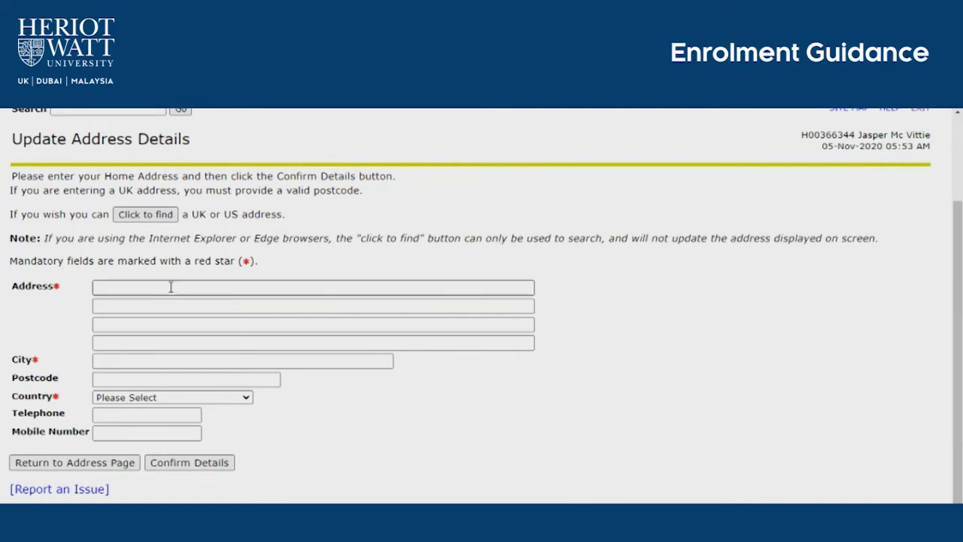
pyautogui.click(171, 287)
pyautogui.write('Heriot-Watt University Knowledge Park')
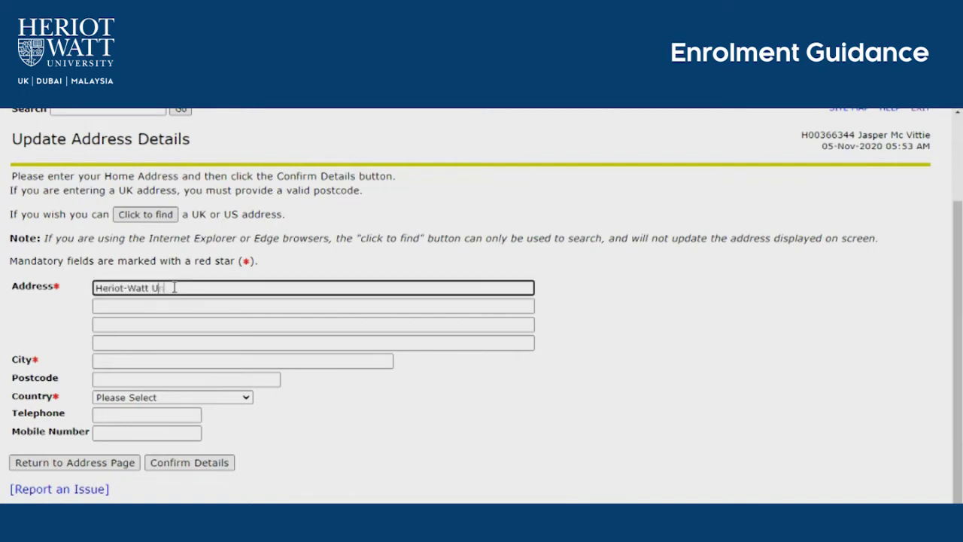
pyautogui.press('Tab')
pyautogui.write('Block')
pyautogui.press('Tab')
pyautogui.press('Tab')
pyautogui.press('Tab')
pyautogui.write('Dubai')
pyautogui.press('Tab')
pyautogui.press('Tab')
# Step: Set the country to United Arab Emirates, add the telephone and mobile numbers, and confirm the details
pyautogui.write('united')
pyautogui.click(141, 415)
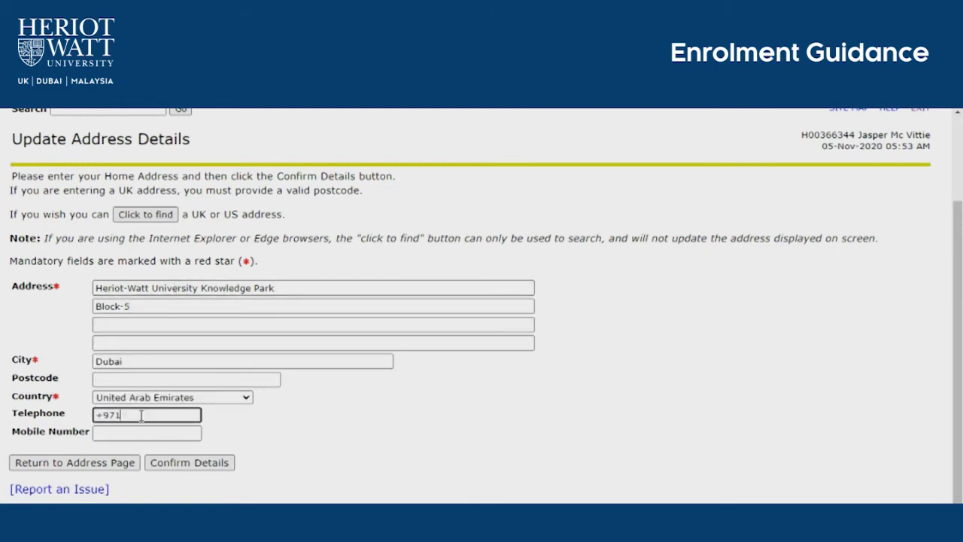
pyautogui.press('Tab')
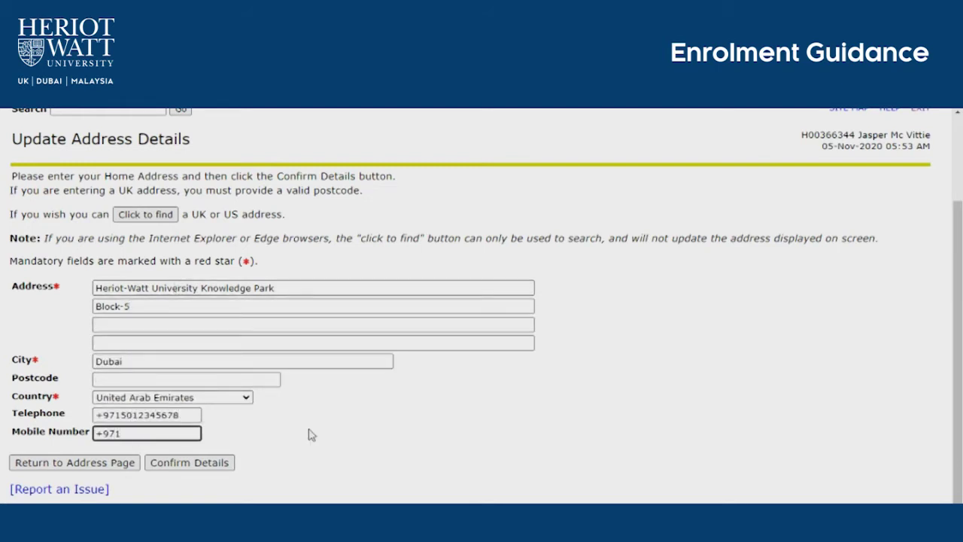
pyautogui.write('+9715012345678')
pyautogui.click(181, 464)
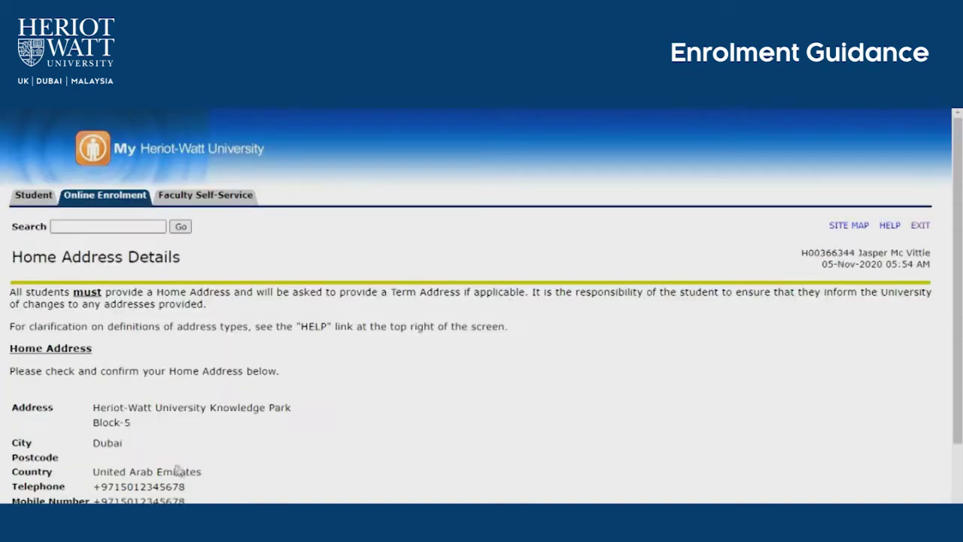
# Step: Accept the home address and choose 'Own home' as term-time accommodation
pyautogui.click(87, 439)
pyautogui.scroll(-5, 270, 286)
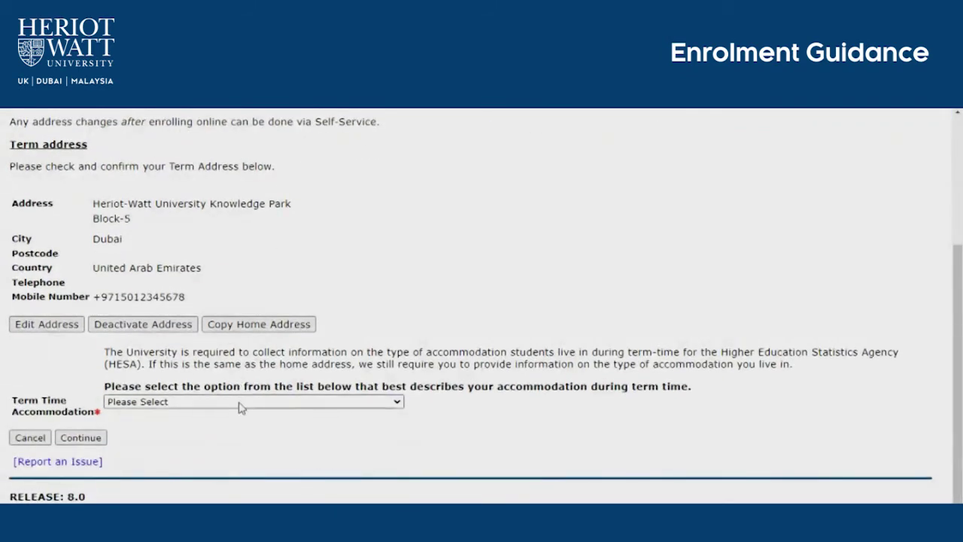
pyautogui.click(238, 402)
pyautogui.click(221, 464)
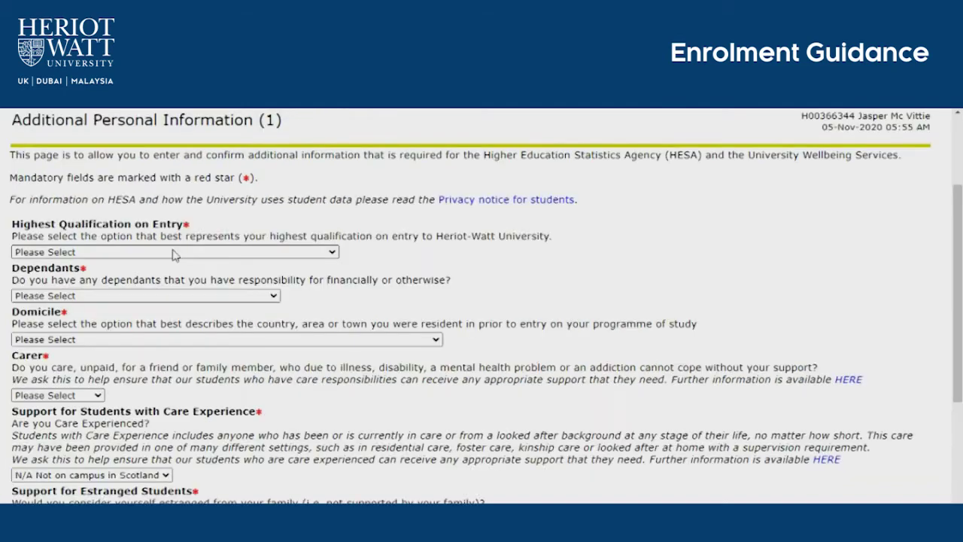
# Step: Set highest qualification to HWU Dubai DEP, dependants to No, and domicile to United Arab Emirates
pyautogui.click(172, 252)
pyautogui.scroll(-2, 156, 433)
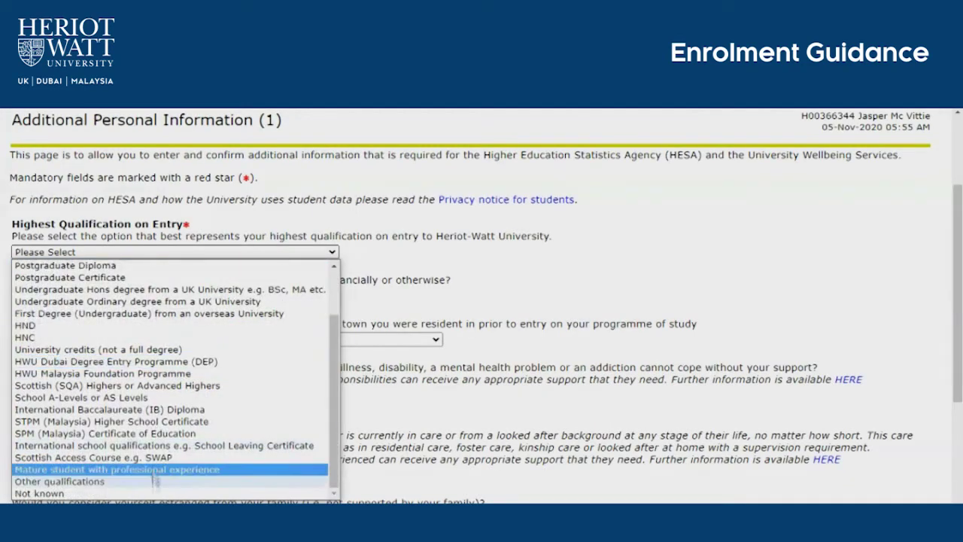
pyautogui.click(169, 362)
pyautogui.click(209, 295)
pyautogui.click(170, 317)
pyautogui.click(178, 339)
pyautogui.click(200, 331)
# Step: Answer No to carer and sign language user, check the UK military answer, and submit
pyautogui.click(82, 395)
pyautogui.click(81, 422)
pyautogui.scroll(-3, 178, 366)
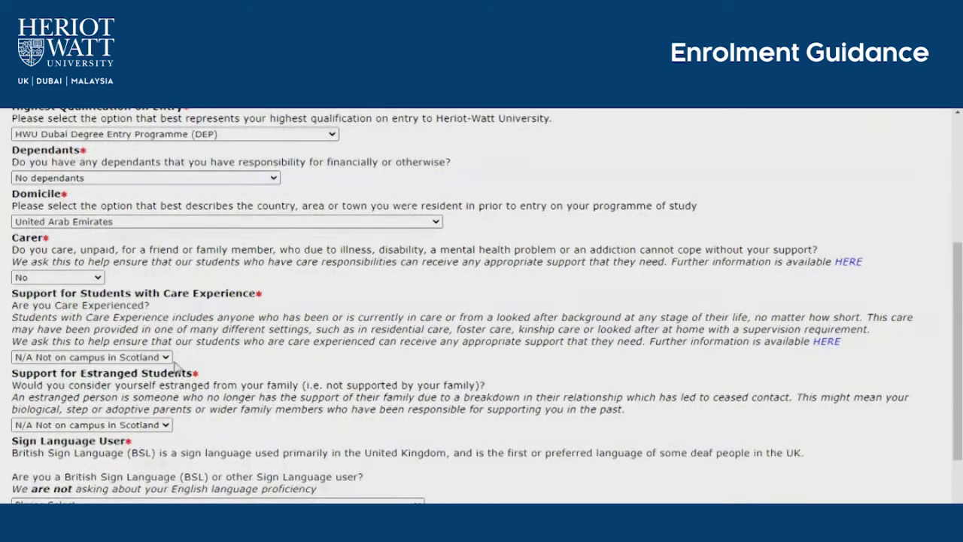
pyautogui.scroll(-3, 201, 328)
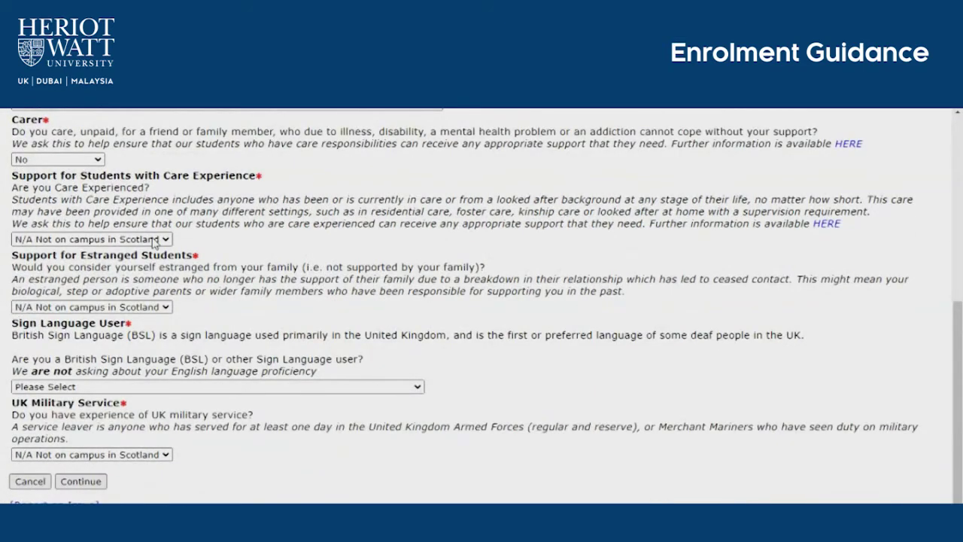
pyautogui.click(134, 385)
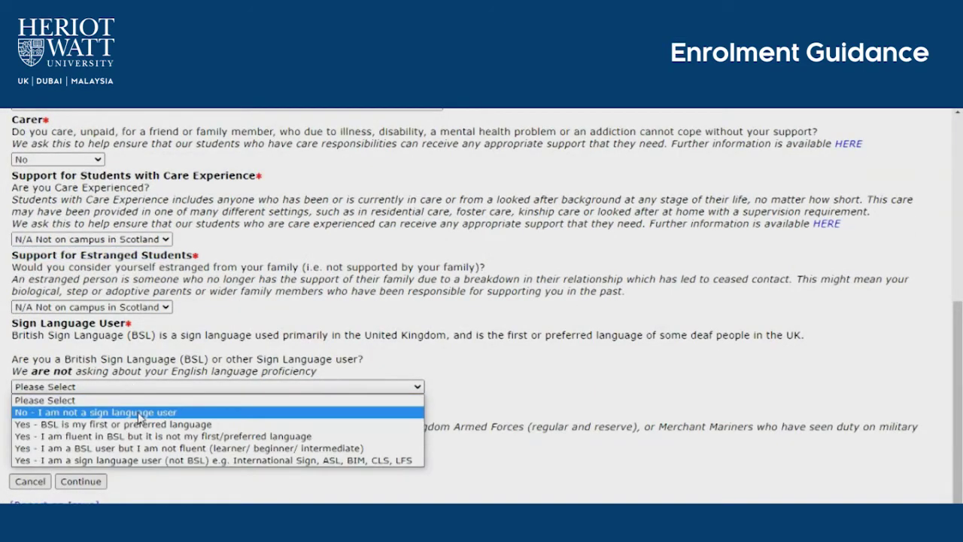
pyautogui.click(128, 413)
pyautogui.click(113, 454)
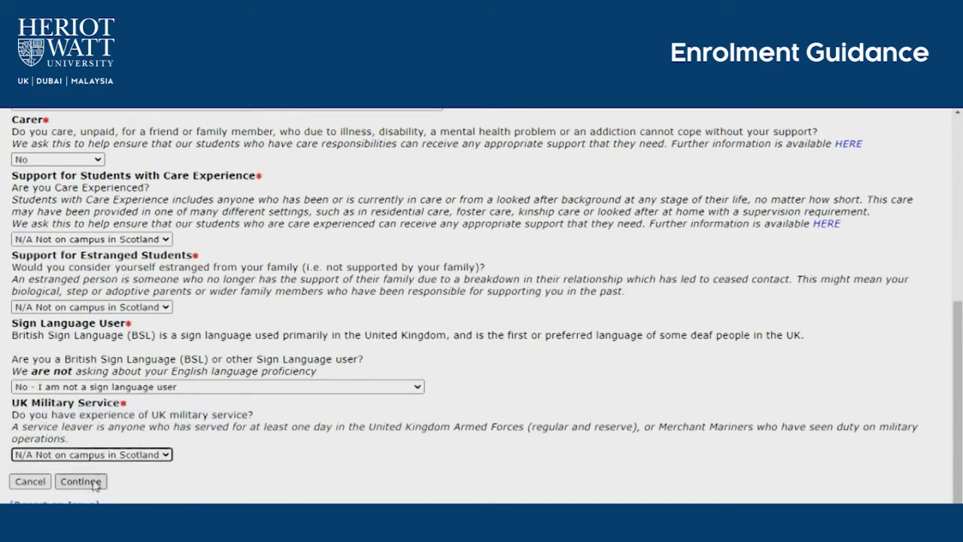
pyautogui.click(94, 483)
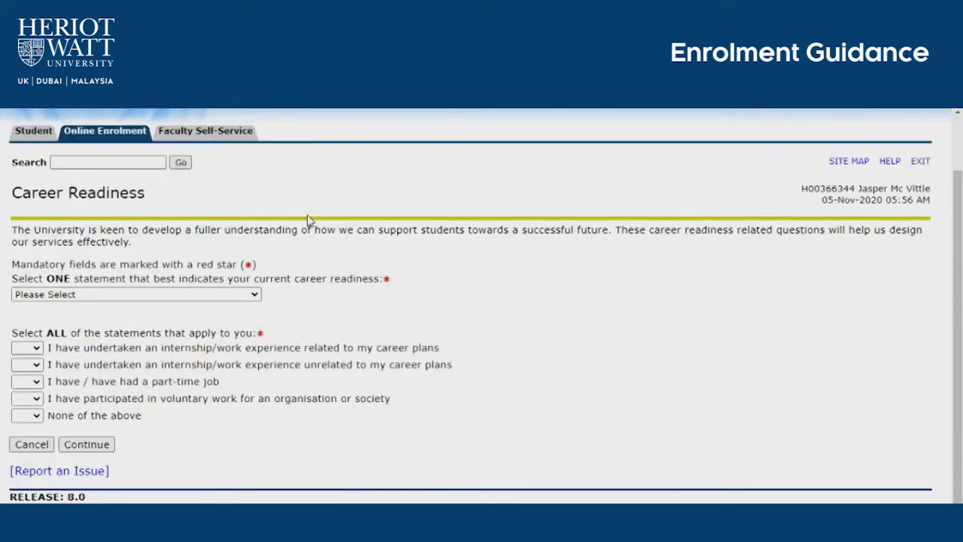
# Step: Choose 'I have not started thinking about my future career' as the career readiness statement
pyautogui.click(233, 298)
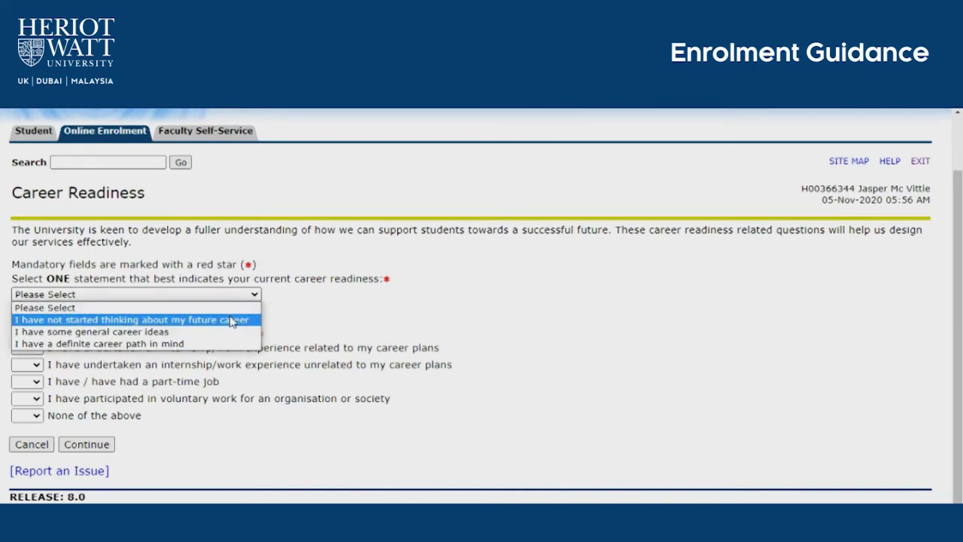
pyautogui.click(233, 319)
pyautogui.click(34, 348)
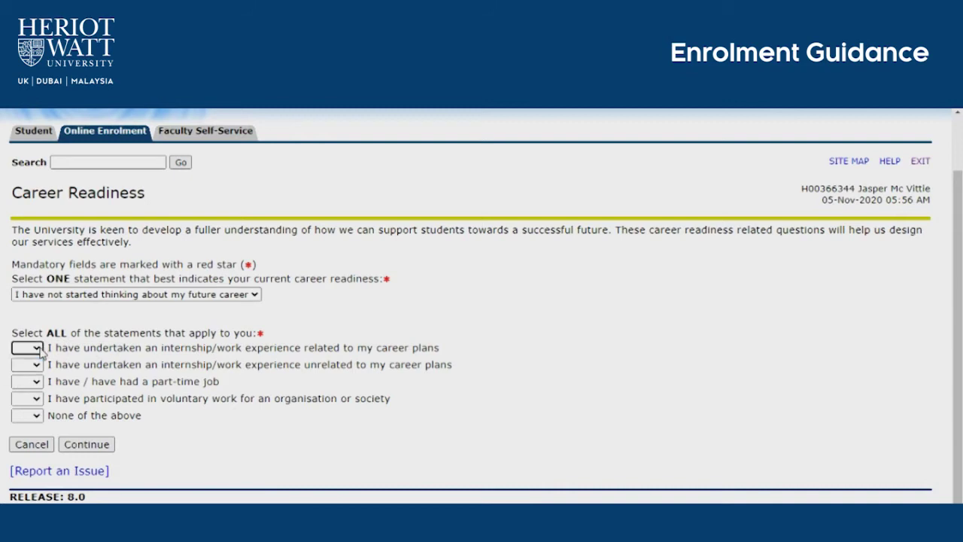
# Step: Submit career readiness, replace the personal email with the student's address, and continue to Emergency Contact Details
pyautogui.click(85, 443)
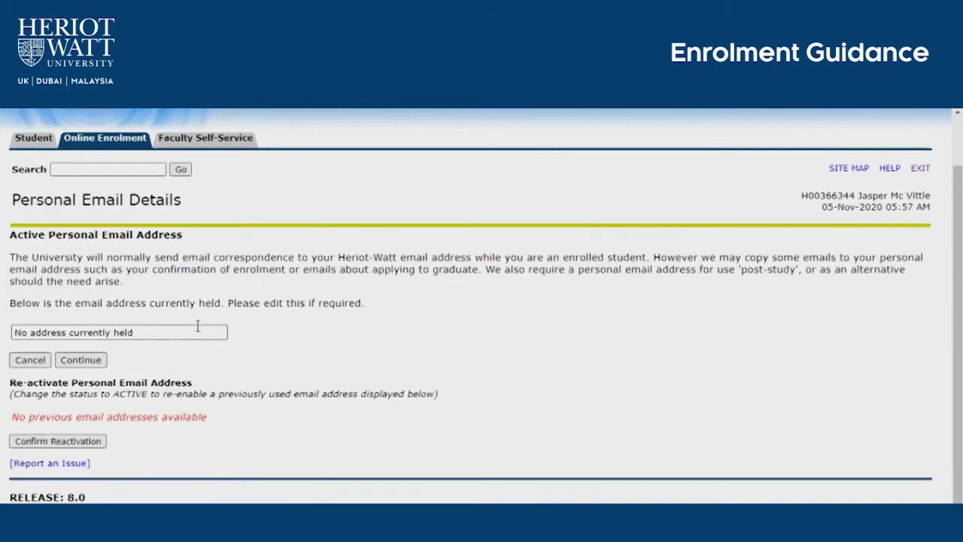
pyautogui.moveTo(202, 331); pyautogui.dragTo(9, 322)
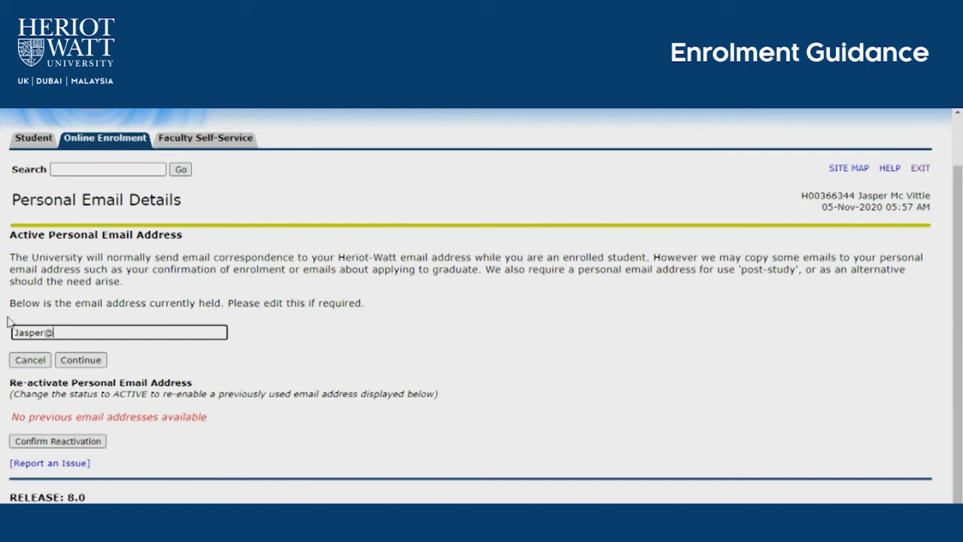
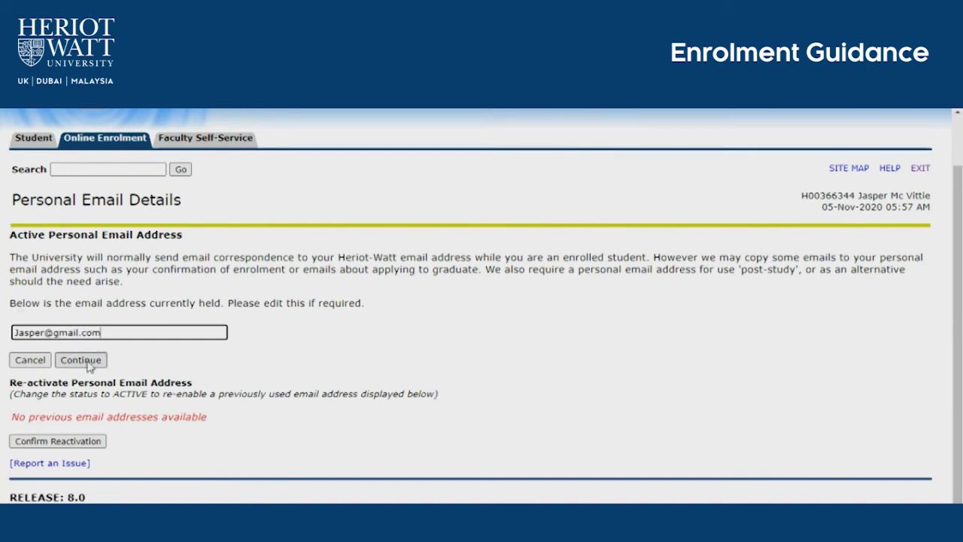
pyautogui.click(94, 366)
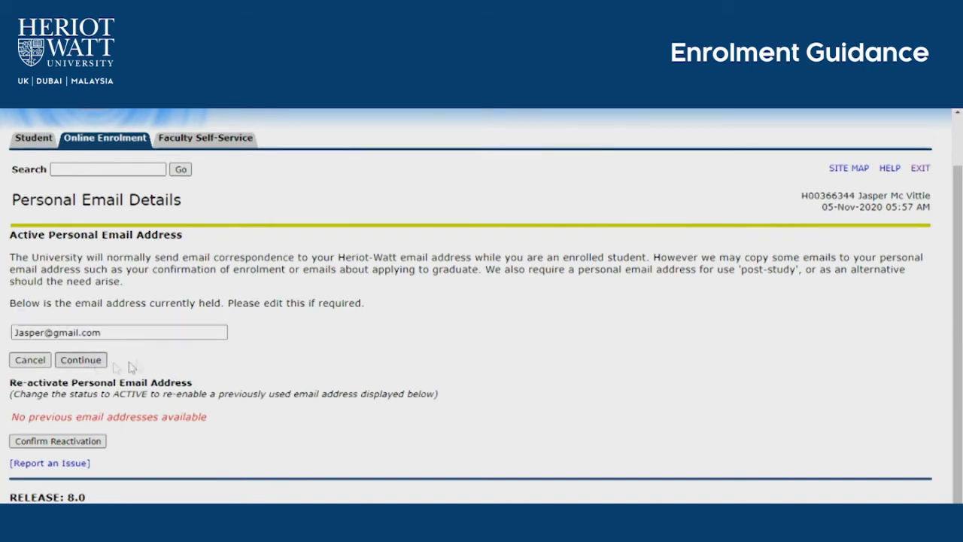
pyautogui.scroll(-2, 212, 359)
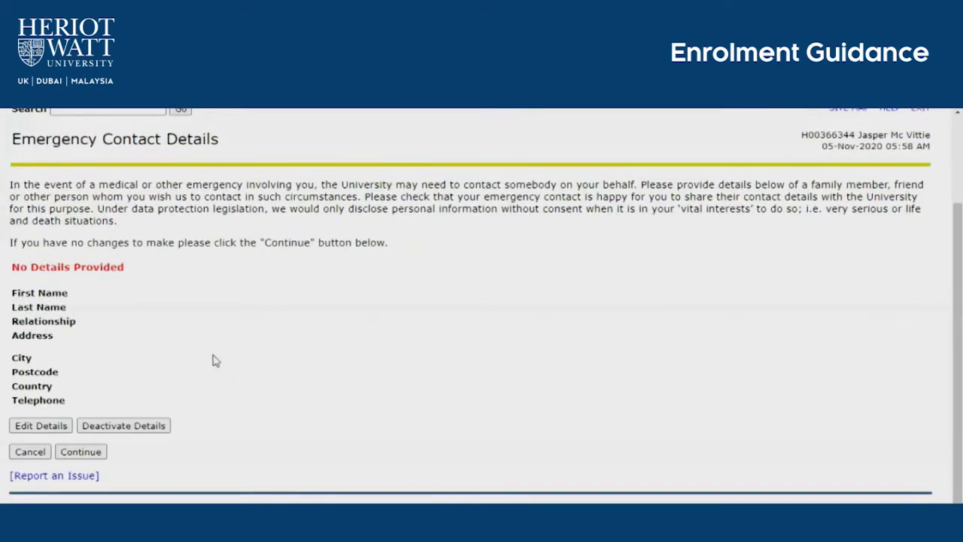
# Step: Enter the emergency contact's first and last name with relationship Parent/Guardian
pyautogui.click(42, 425)
pyautogui.write('John')
pyautogui.press('Tab')
pyautogui.write('Smith')
pyautogui.press('Tab')
pyautogui.press('o')
pyautogui.press('p')
# Step: Fill in the contact's three address lines and the city Dubai
pyautogui.press('Tab')
pyautogui.write('Heriot-Watt University')
pyautogui.press('Tab')
pyautogui.write('Knowledge Park')
pyautogui.press('Tab')
pyautogui.write('Block 5')
pyautogui.press('Tab')
pyautogui.press('Tab')
pyautogui.write('Dubai')
# Step: Set the contact's country to United Arab Emirates, add the telephone number, and submit
pyautogui.press('Tab')
pyautogui.press('Tab')
pyautogui.press('u')
pyautogui.press('n')
pyautogui.press('Tab')
pyautogui.write('+971501234567')
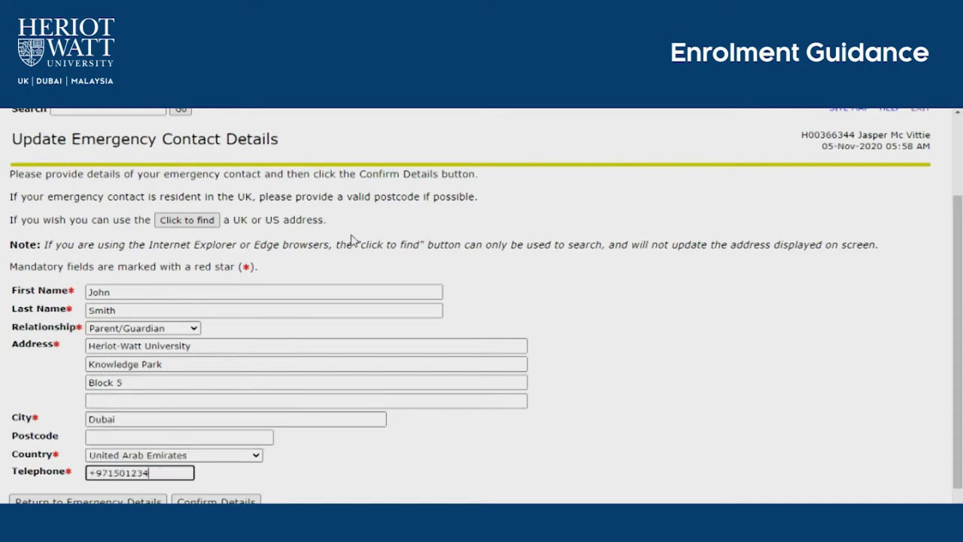
pyautogui.press('Tab')
pyautogui.press('Return')
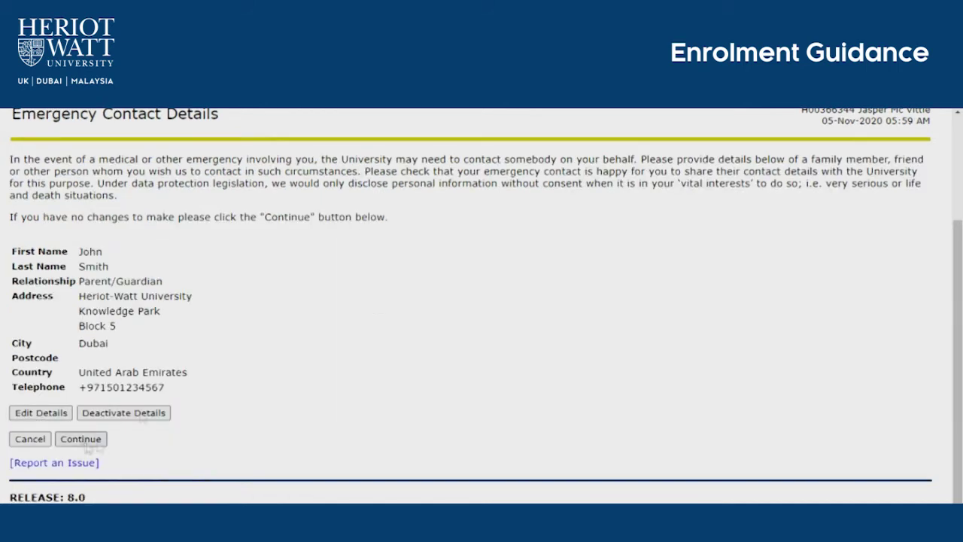
# Step: Continue past the emergency contact and upload download.jpg as the ID card photo
pyautogui.click(81, 438)
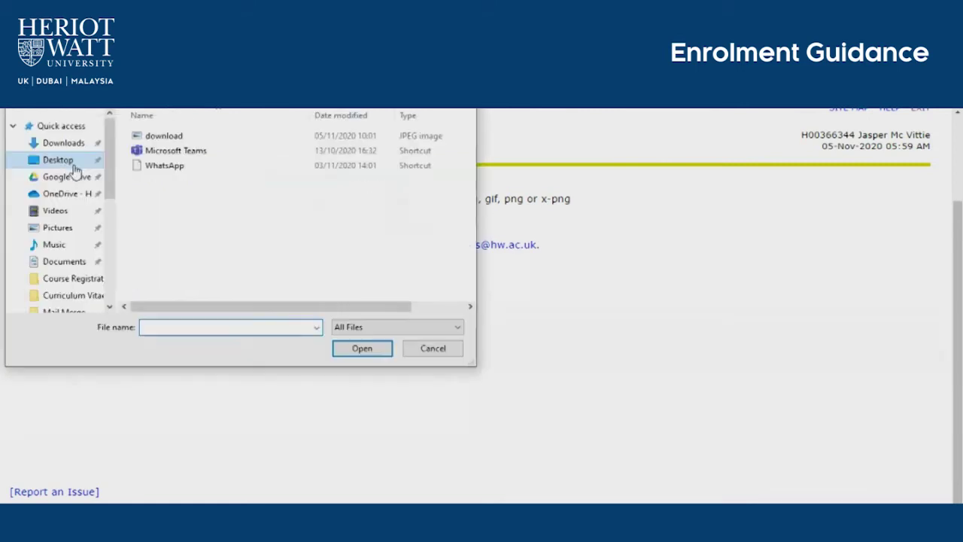
pyautogui.click(173, 134)
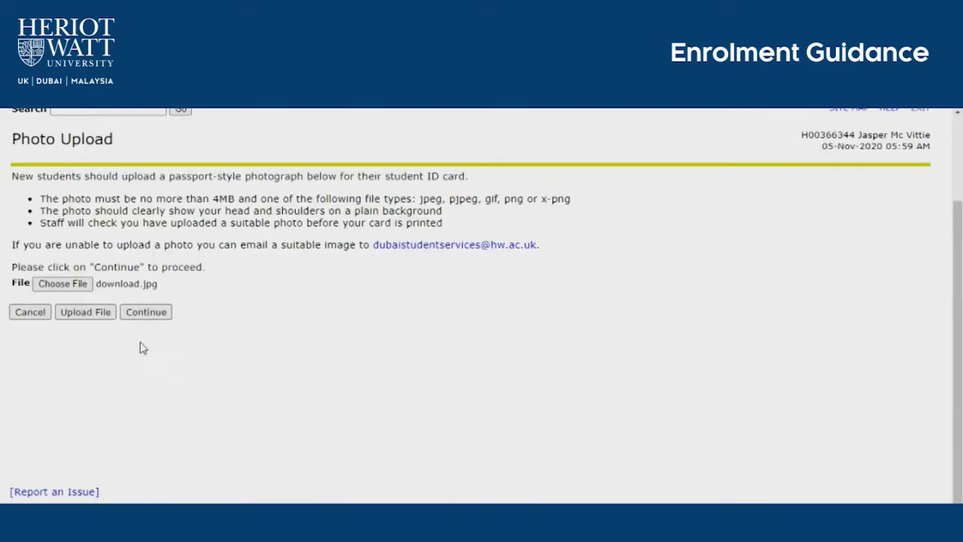
pyautogui.click(81, 312)
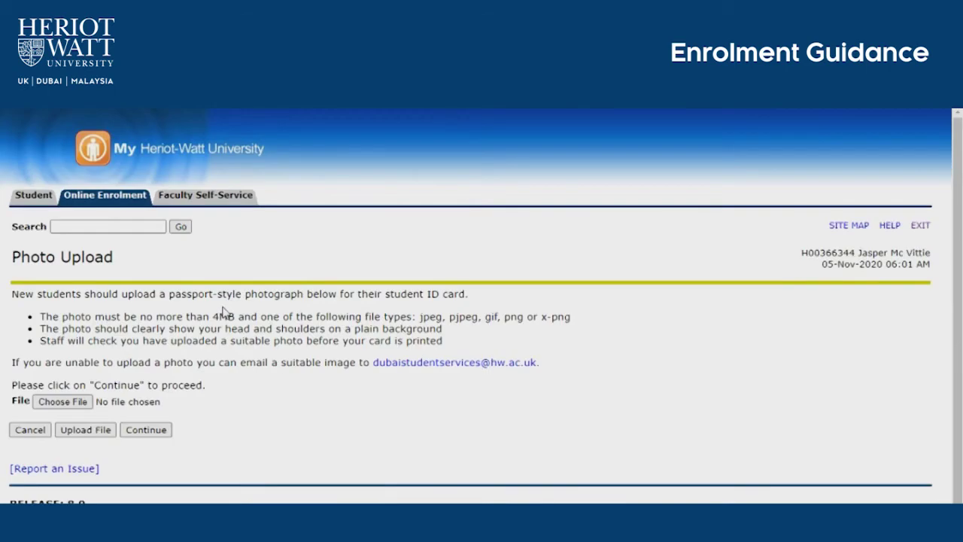
pyautogui.scroll(-1, 224, 313)
# Step: Finish the photo upload, then save and accept a Dubai correspondence address matching the existing one
pyautogui.click(143, 346)
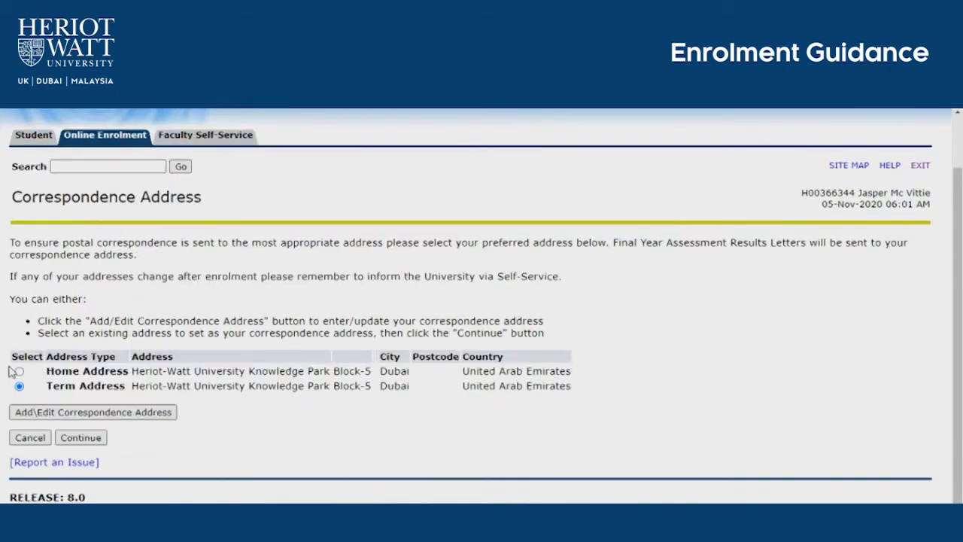
pyautogui.click(59, 411)
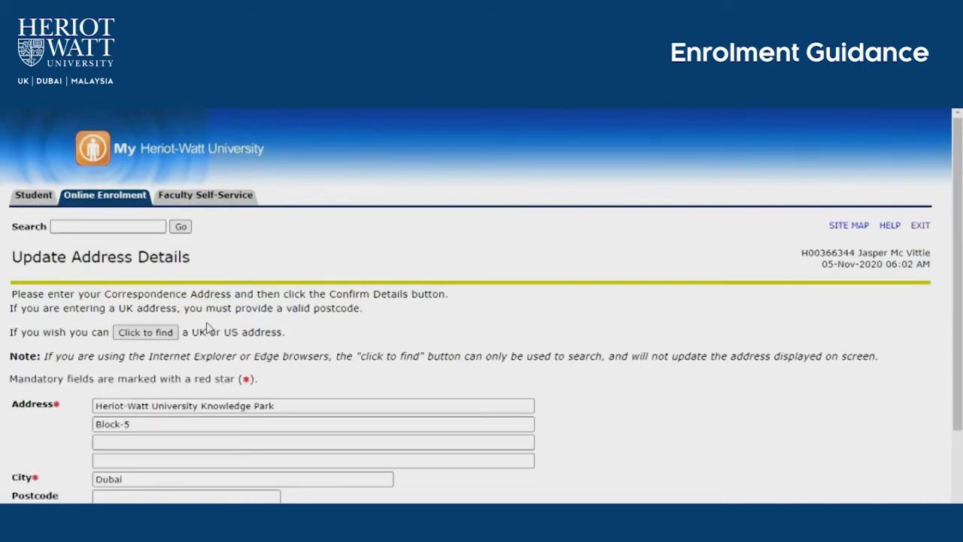
pyautogui.scroll(-2, 208, 327)
pyautogui.click(203, 435)
pyautogui.scroll(-2, 256, 418)
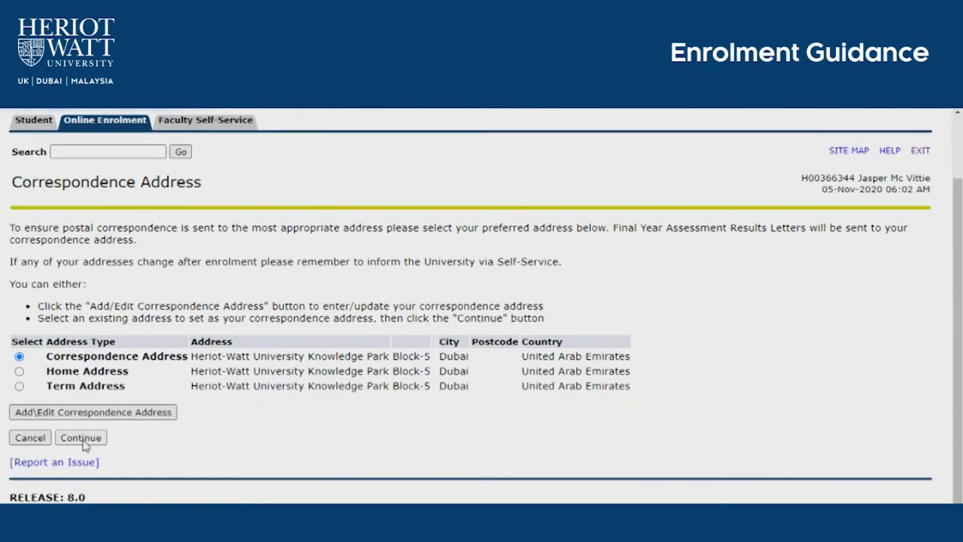
pyautogui.click(81, 438)
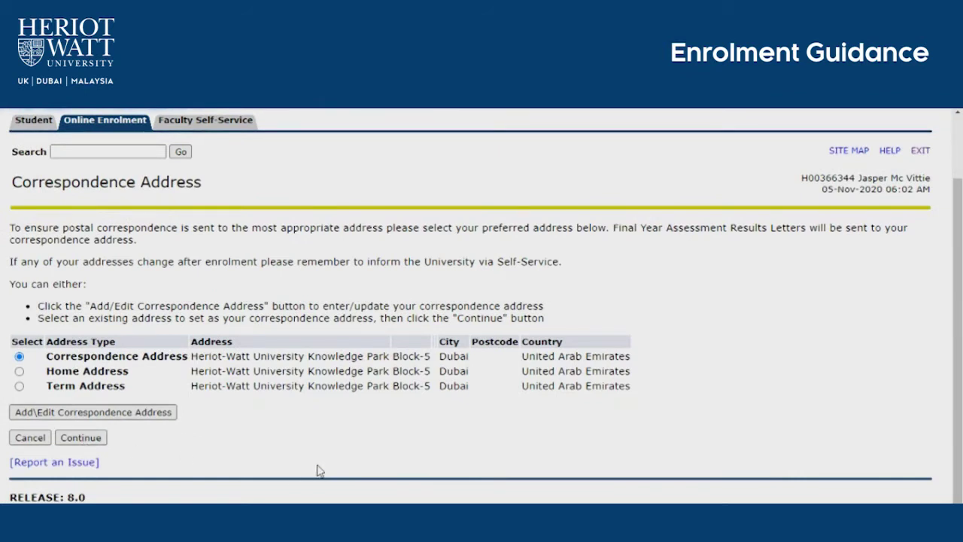
# Step: Choose Student Visa (family sponsored), enter the National ID and passport numbers, and set passport country United Arab Emirates
pyautogui.click(421, 241)
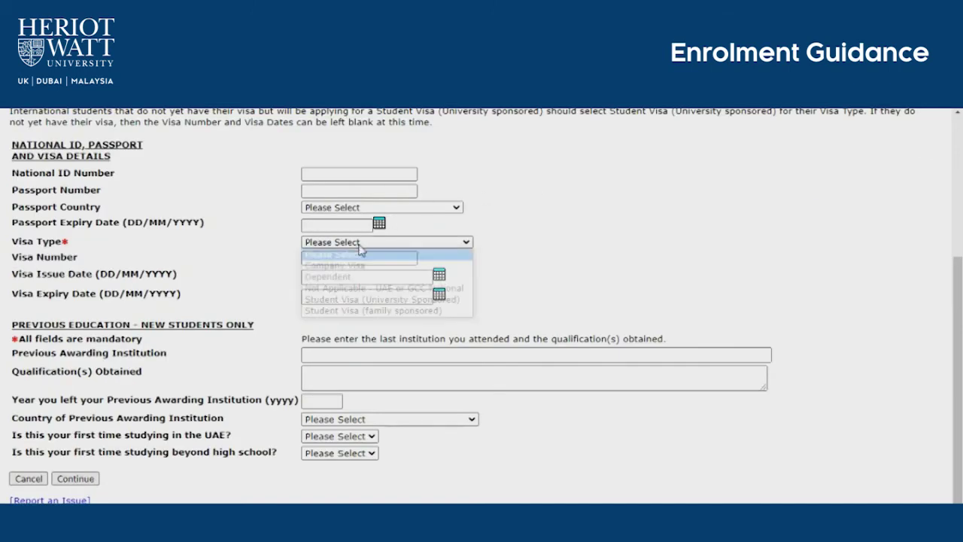
pyautogui.click(353, 293)
pyautogui.click(421, 241)
pyautogui.click(354, 308)
pyautogui.click(359, 174)
pyautogui.write('123456')
pyautogui.click(359, 190)
pyautogui.click(382, 206)
pyautogui.write('united')
pyautogui.press('Tab')
# Step: Set passport expiry to 12/02/2021 and enter the visa number
pyautogui.click(379, 223)
pyautogui.click(253, 242)
pyautogui.click(253, 241)
pyautogui.click(266, 298)
pyautogui.click(353, 257)
# Step: Enter previous institution Heriot-Watt, Degree Entry Programme, year 2019 and country, answering Yes to both study questions
pyautogui.click(360, 354)
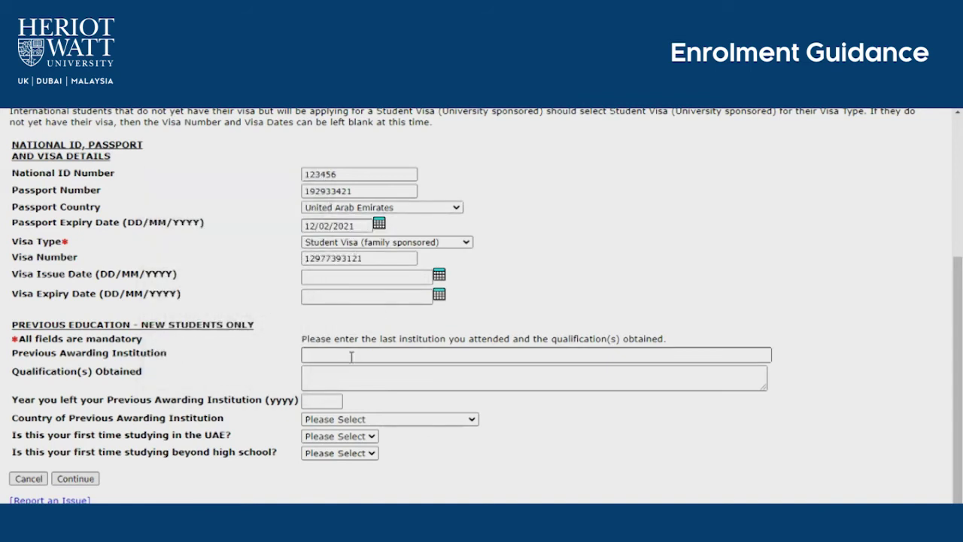
pyautogui.write('Heriot-Watt')
pyautogui.press('Tab')
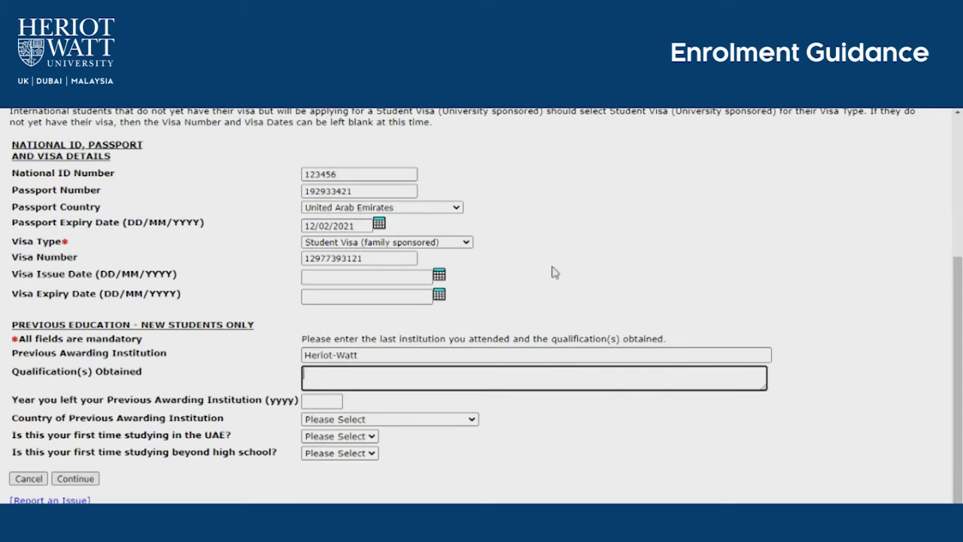
pyautogui.write('Degree Entry Programme')
pyautogui.press('Tab')
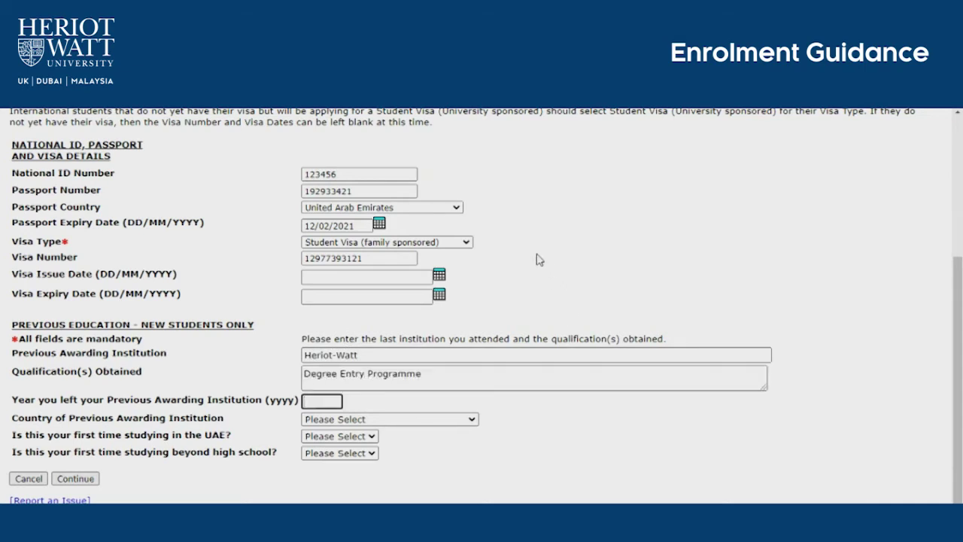
pyautogui.write('2019')
pyautogui.click(421, 420)
pyautogui.write('united')
pyautogui.press('Return')
pyautogui.press('Tab')
pyautogui.press('y')
# Step: Set visa issue date 20/11/2020 and expiry 27/11/2020, then submit the details
pyautogui.click(339, 453)
pyautogui.click(355, 484)
pyautogui.click(439, 275)
pyautogui.click(258, 312)
pyautogui.click(439, 294)
pyautogui.click(258, 326)
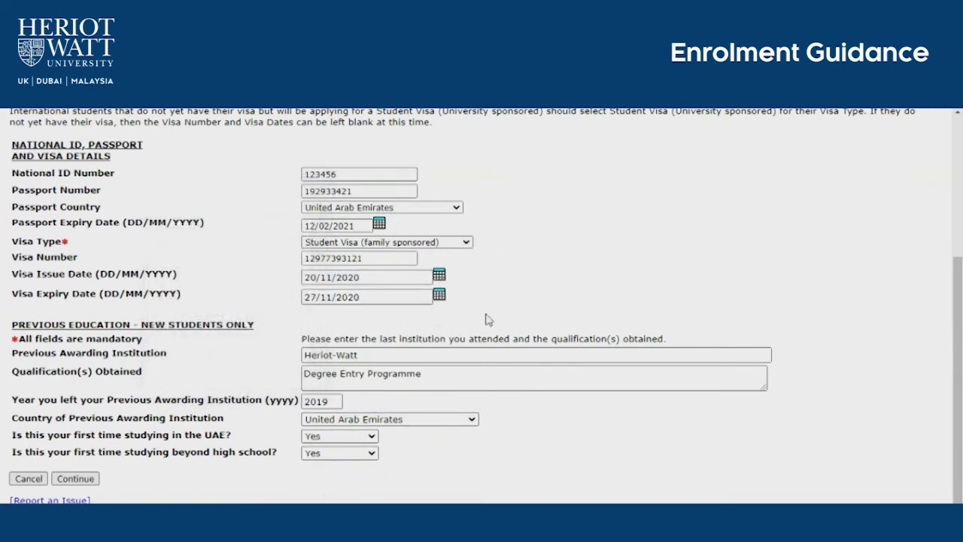
pyautogui.click(94, 479)
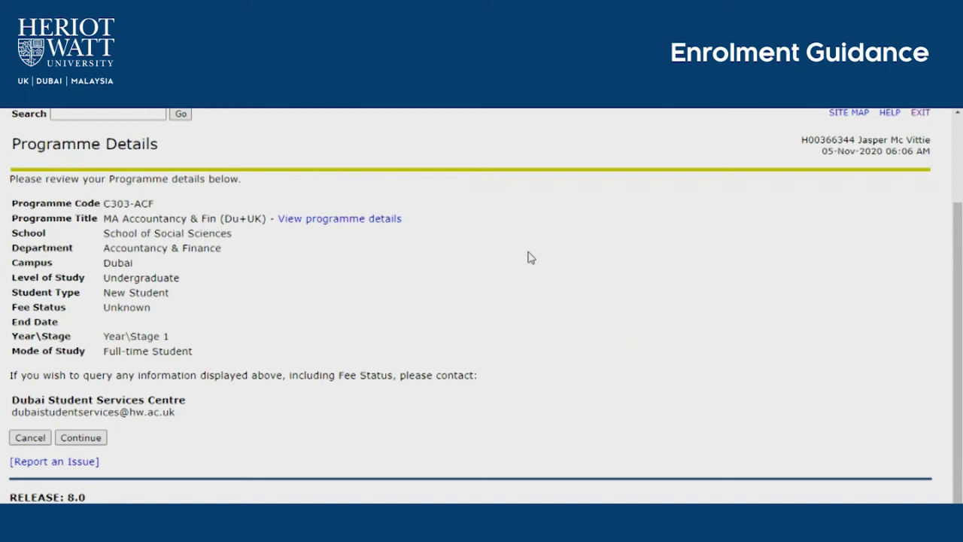
# Step: Accept the MA Accountancy & Fin (Du+UK) programme details and continue to fee information
pyautogui.click(80, 438)
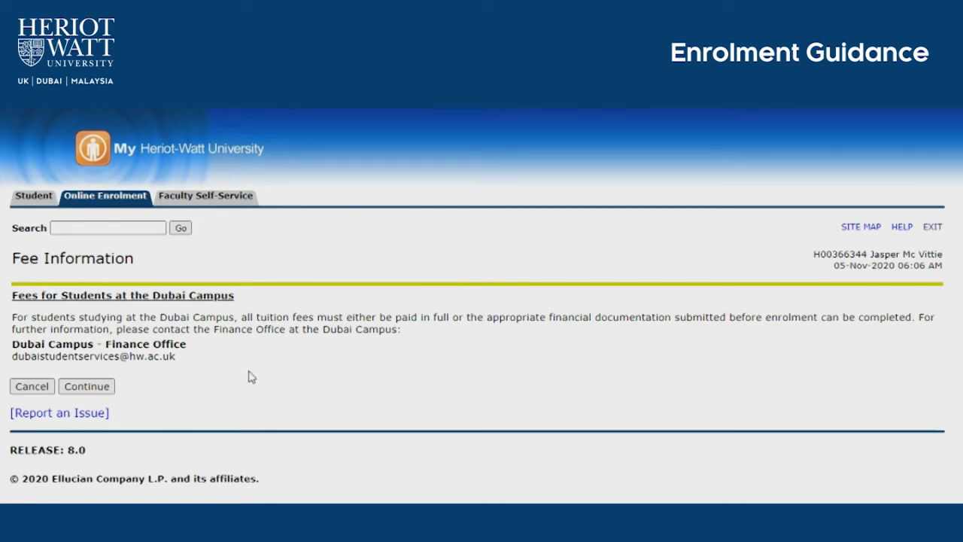
# Step: Acknowledge the Dubai fee information, accept the Student Declaration Terms and Conditions, and keep convictions Not applicable
pyautogui.click(87, 386)
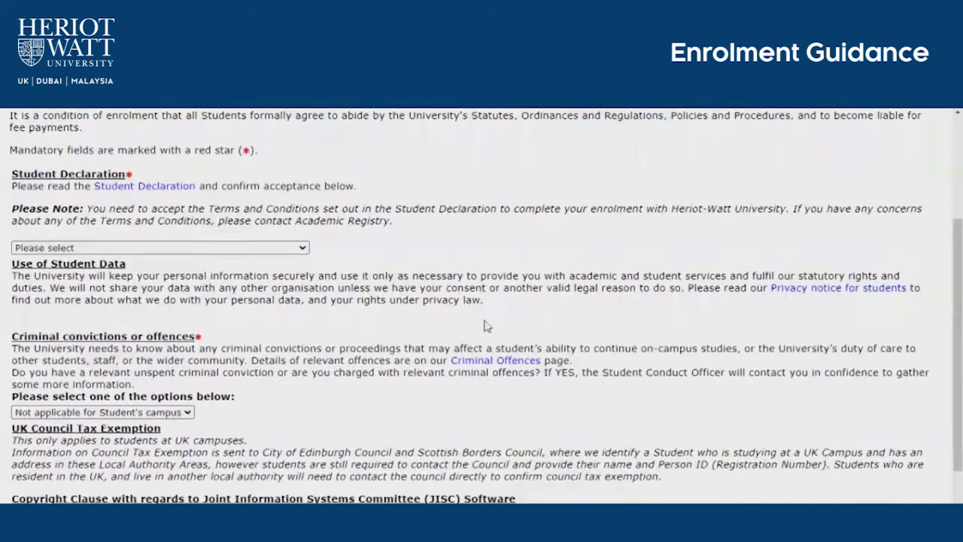
pyautogui.click(230, 248)
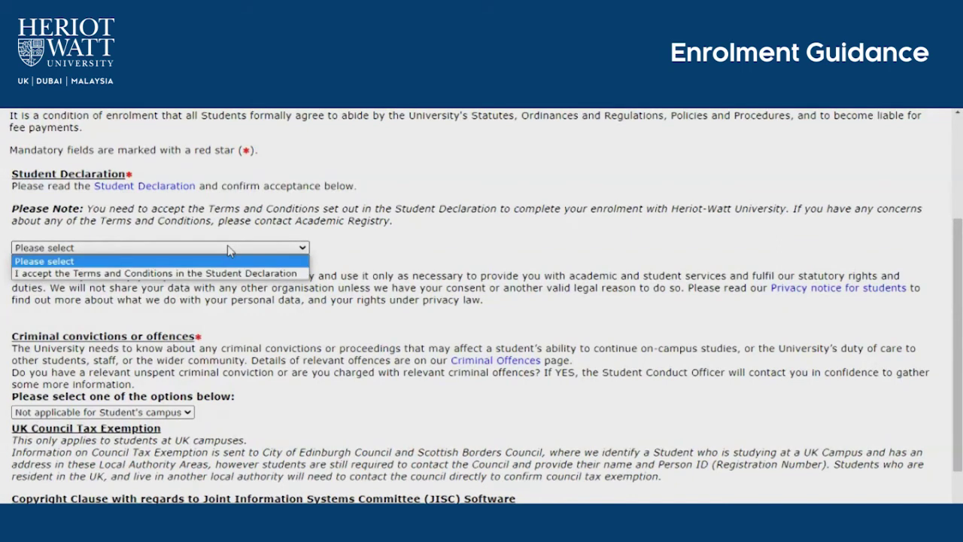
pyautogui.click(229, 274)
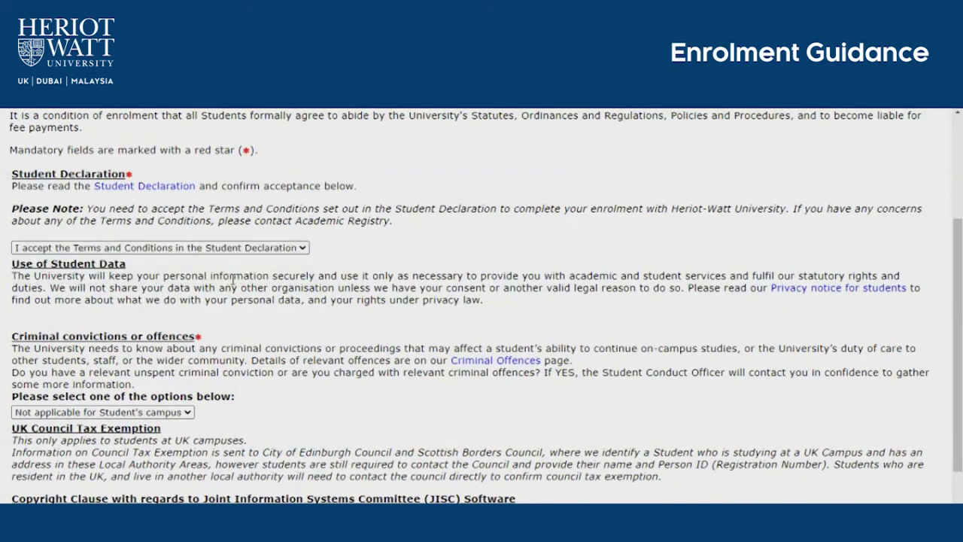
pyautogui.scroll(-3, 249, 299)
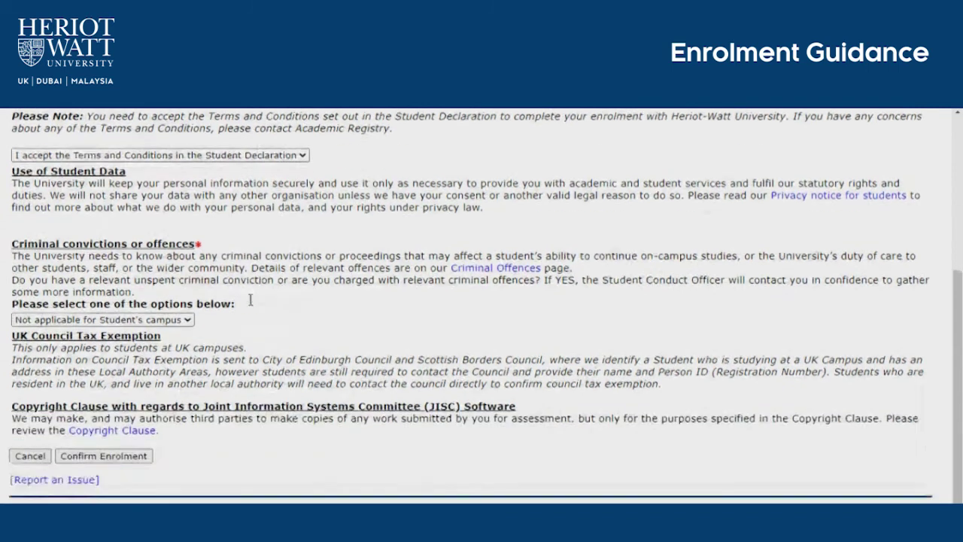
pyautogui.click(168, 305)
pyautogui.click(169, 305)
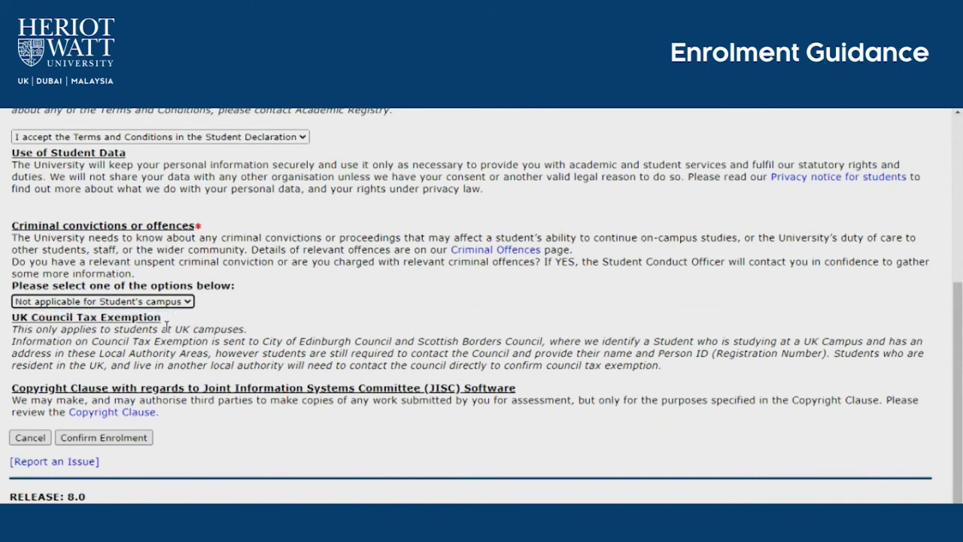
# Step: Confirm the enrolment and scroll through the confirmation page's induction, identity check and registration steps
pyautogui.click(131, 441)
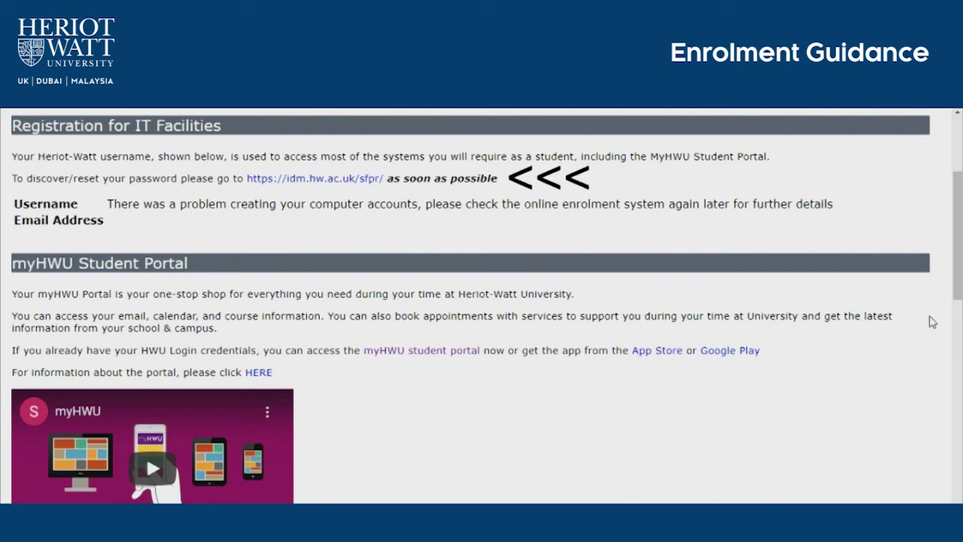
pyautogui.middleClick(932, 321)
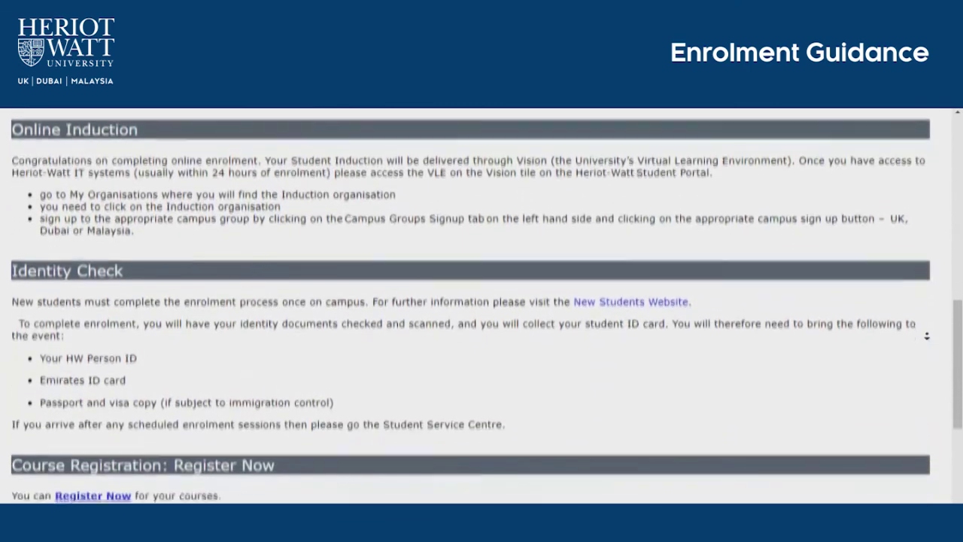
pyautogui.middleClick(929, 340)
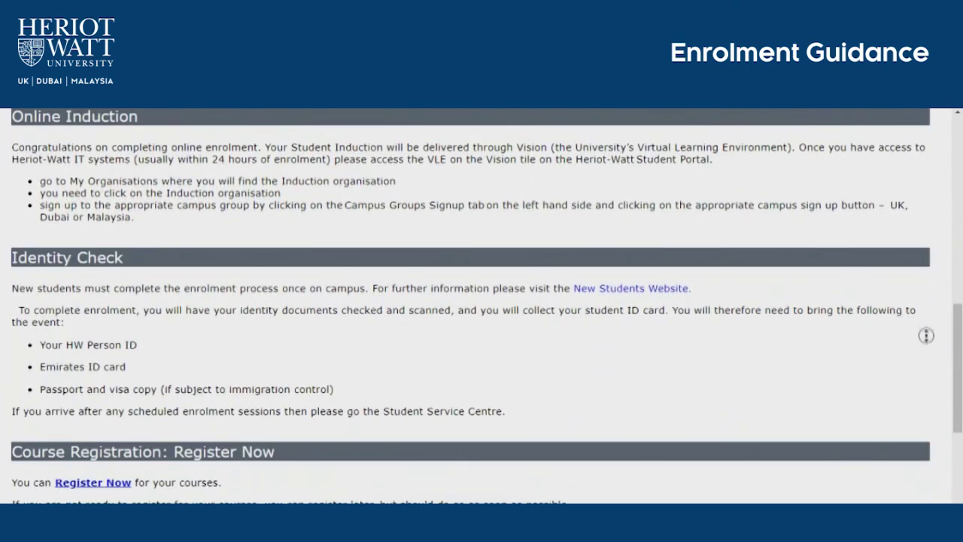